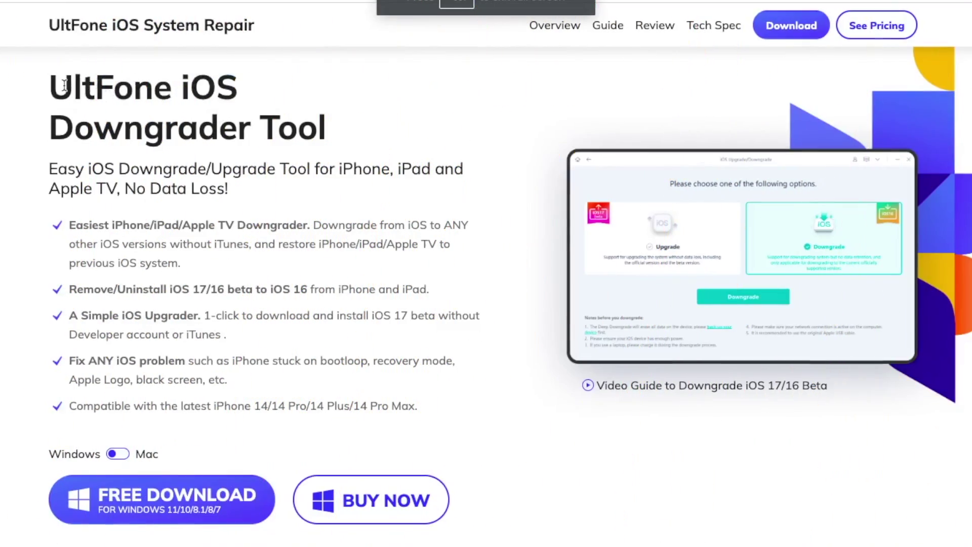
- Highlight the iOS Downgrader Tool heading, its tagline, and each feature bullet through compatibility
left_click_drag(61, 87, 325, 133)
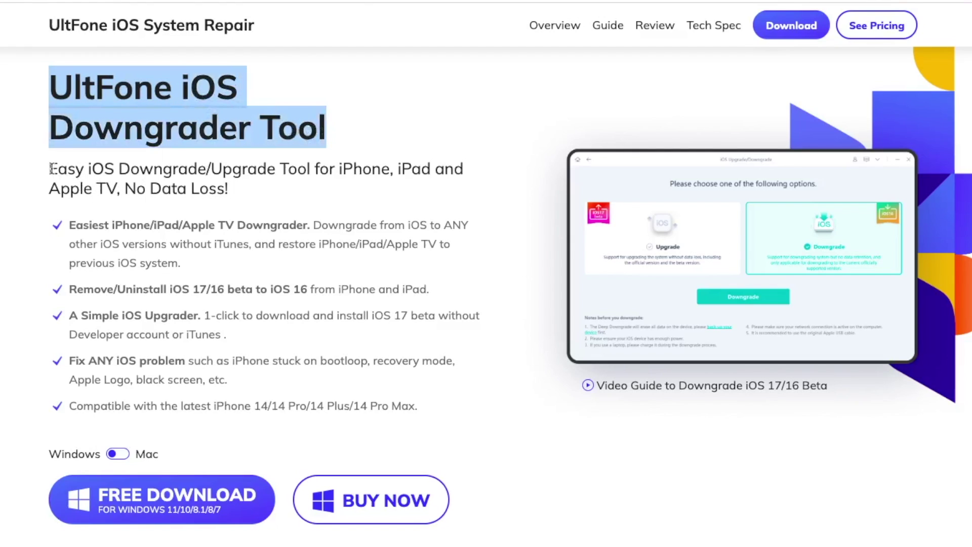
mouse_move(50, 168)
left_mouse_down()
mouse_move(240, 174)
mouse_move(240, 187)
left_mouse_up()
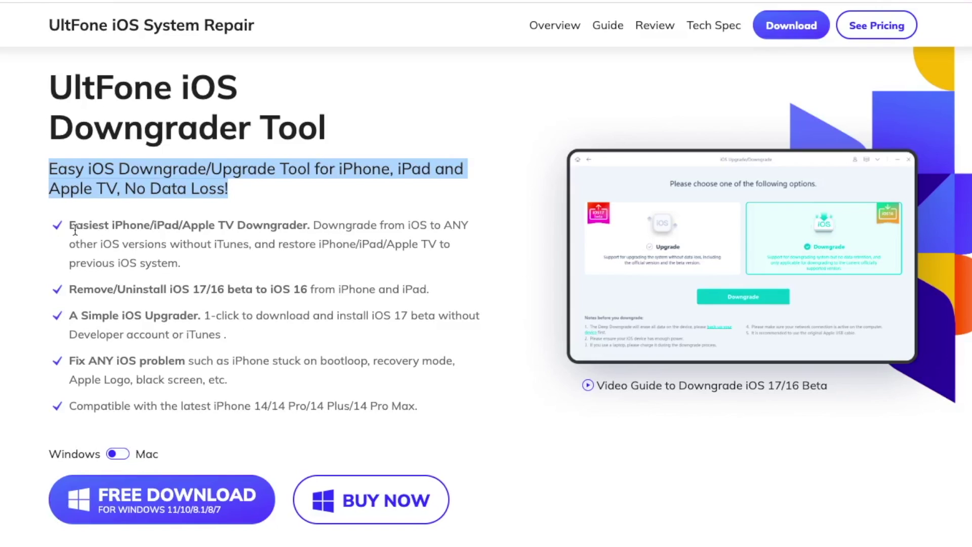
left_click_drag(67, 223, 190, 266)
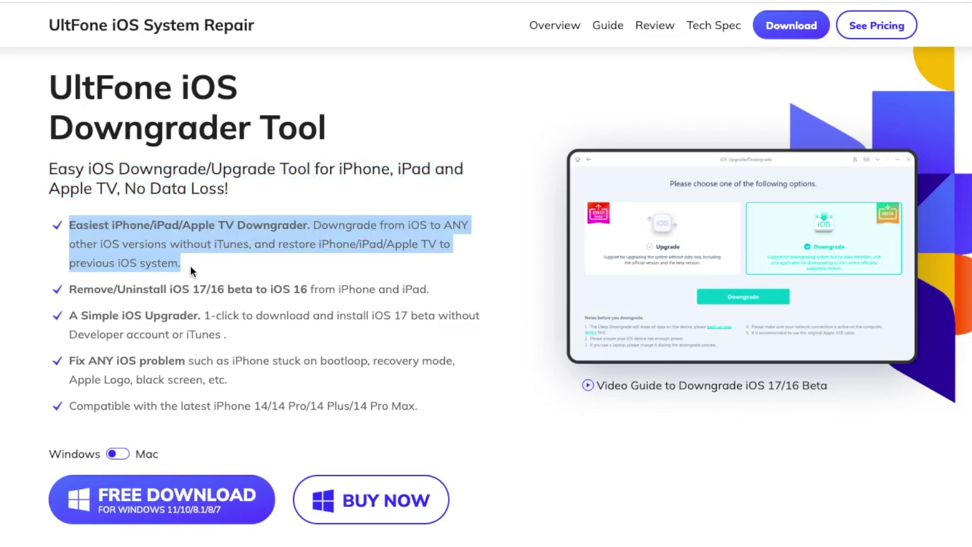
left_click_drag(68, 289, 463, 295)
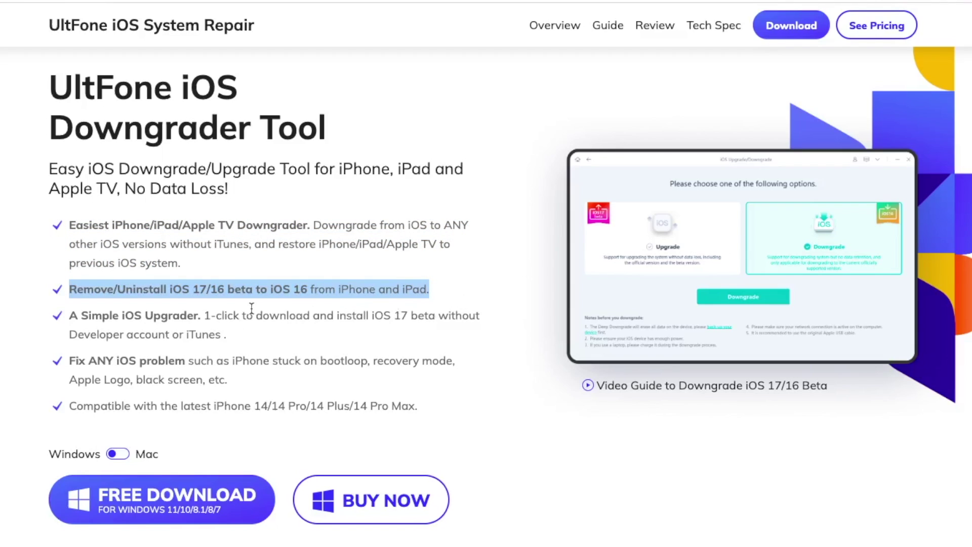
left_click_drag(68, 314, 234, 341)
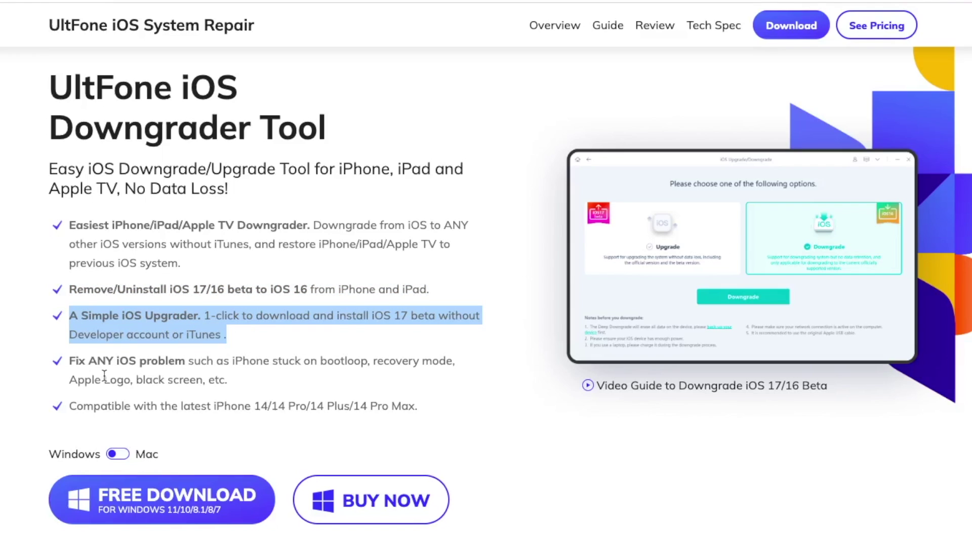
mouse_move(228, 380)
left_mouse_down()
mouse_move(157, 382)
mouse_move(57, 353)
left_mouse_up()
mouse_move(69, 405)
left_mouse_down()
mouse_move(313, 414)
mouse_move(435, 406)
left_mouse_up()
scroll(517, 440, "down", 7)
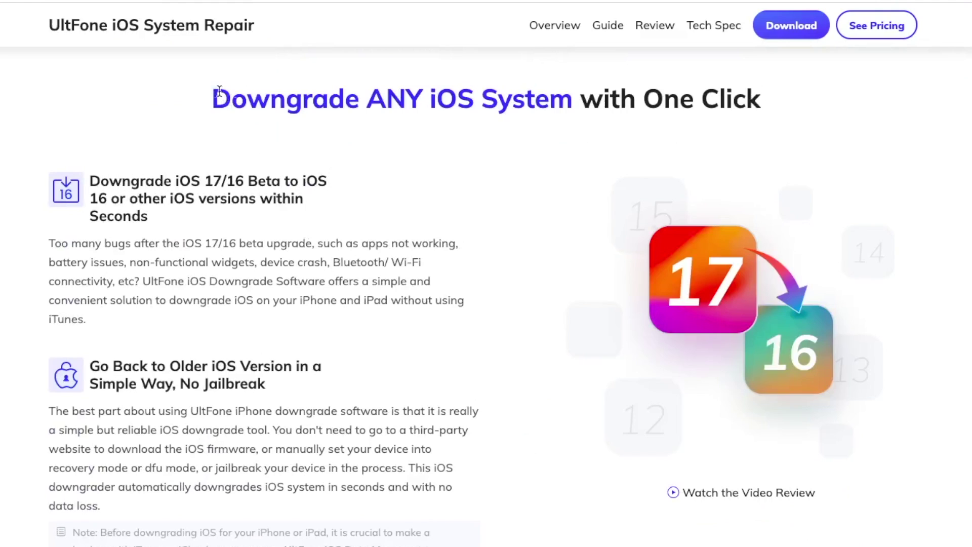
- Highlight the Downgrade iOS 17/16 Beta, Go Back to Older iOS Version, and Remove Beta headings
triple_click(233, 95)
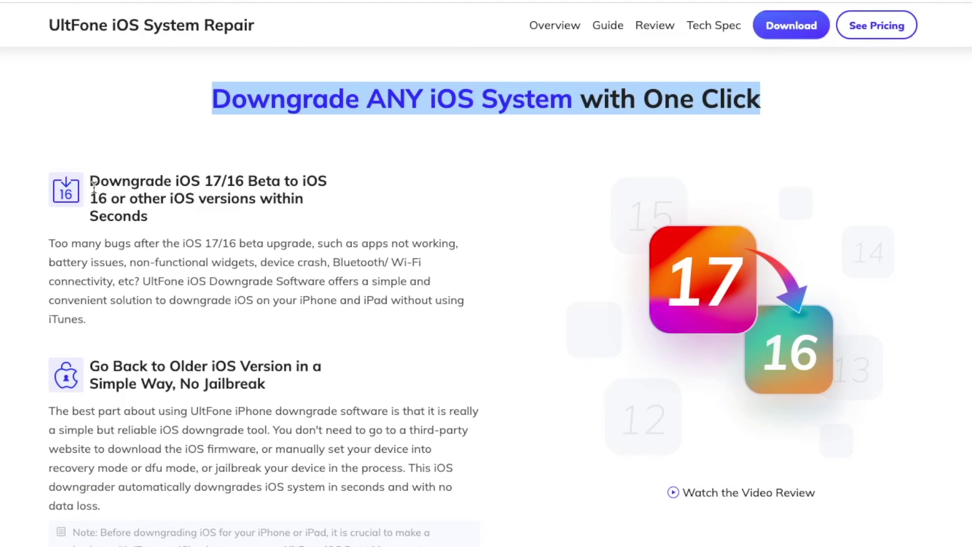
left_click_drag(90, 181, 150, 215)
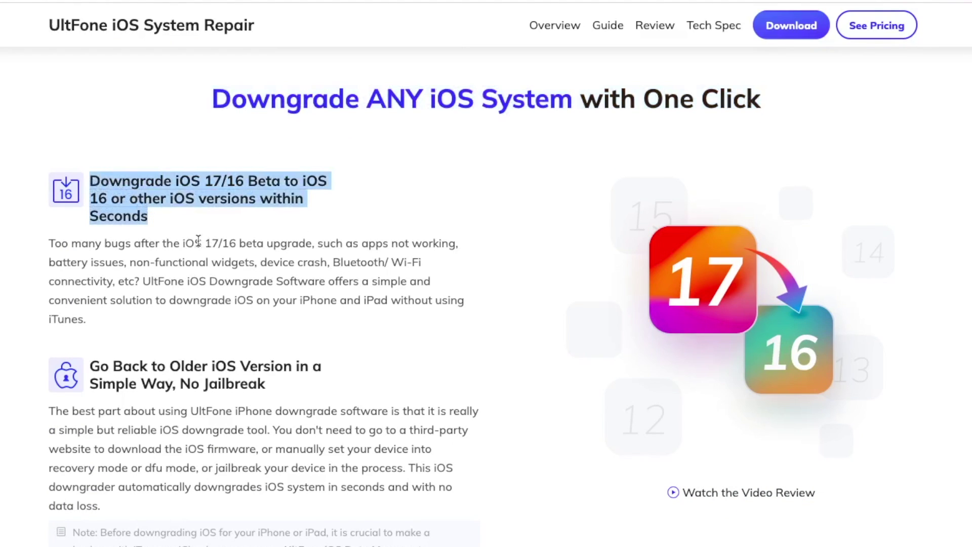
left_click_drag(90, 366, 267, 385)
scroll(348, 371, "down", 5)
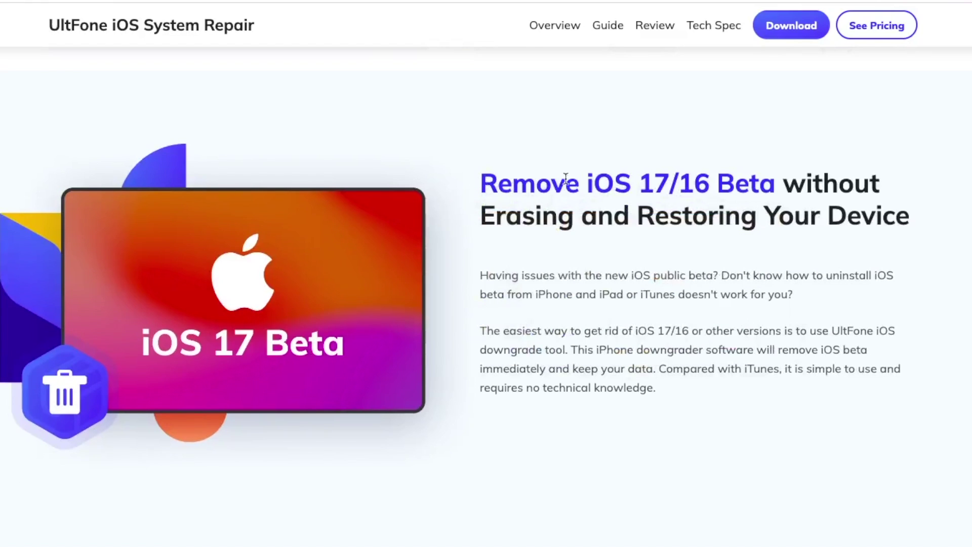
left_click_drag(483, 177, 925, 218)
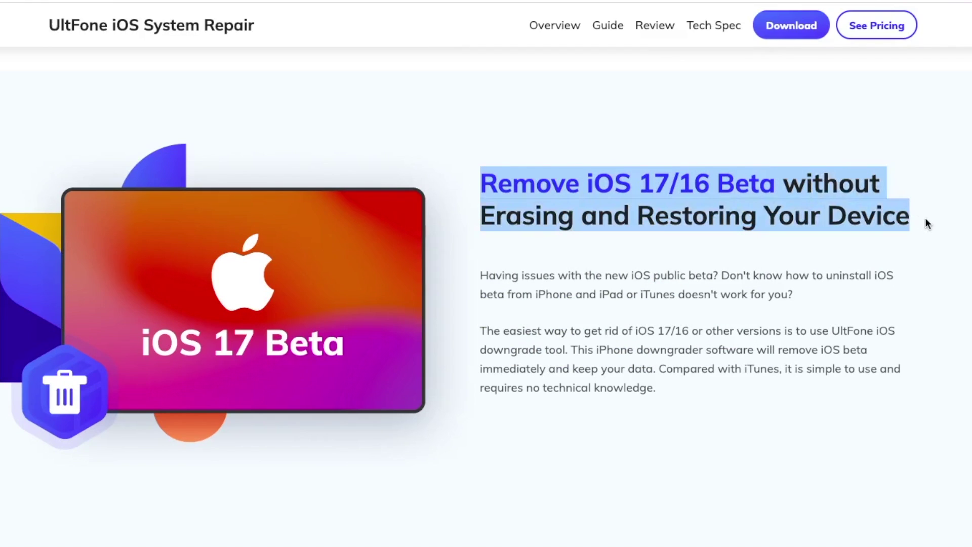
left_click(906, 238)
scroll(906, 238, "down", 5)
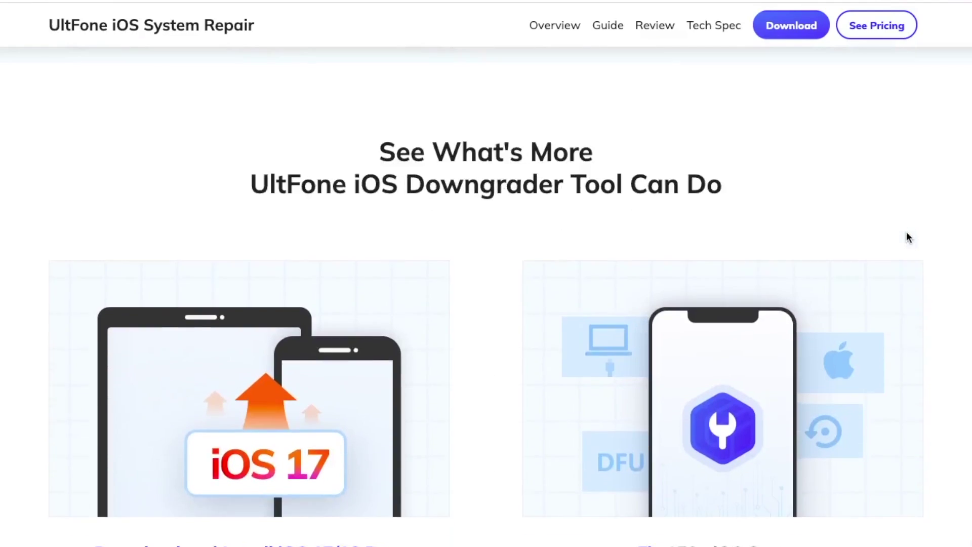
scroll(409, 353, "down", 1)
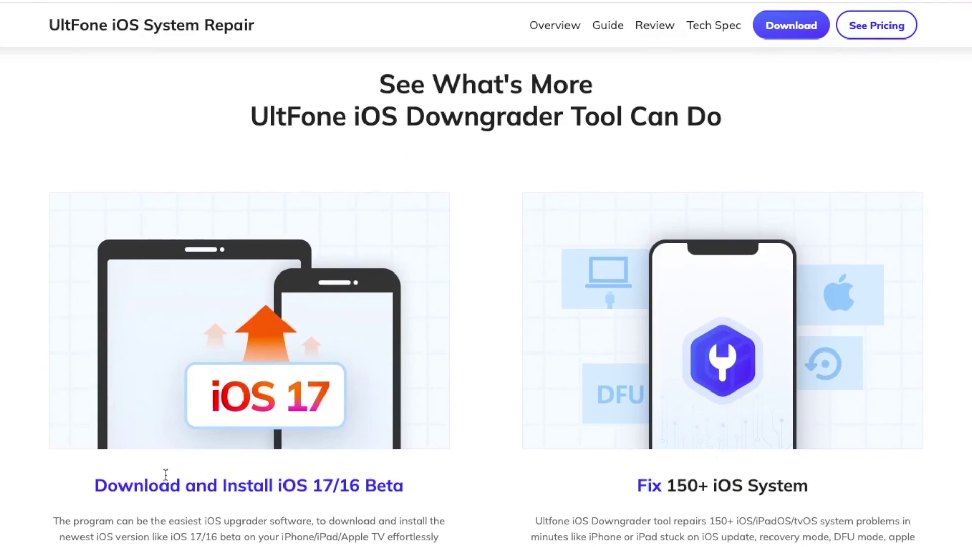
mouse_move(98, 486)
left_mouse_down()
mouse_move(608, 498)
mouse_move(816, 486)
left_mouse_up()
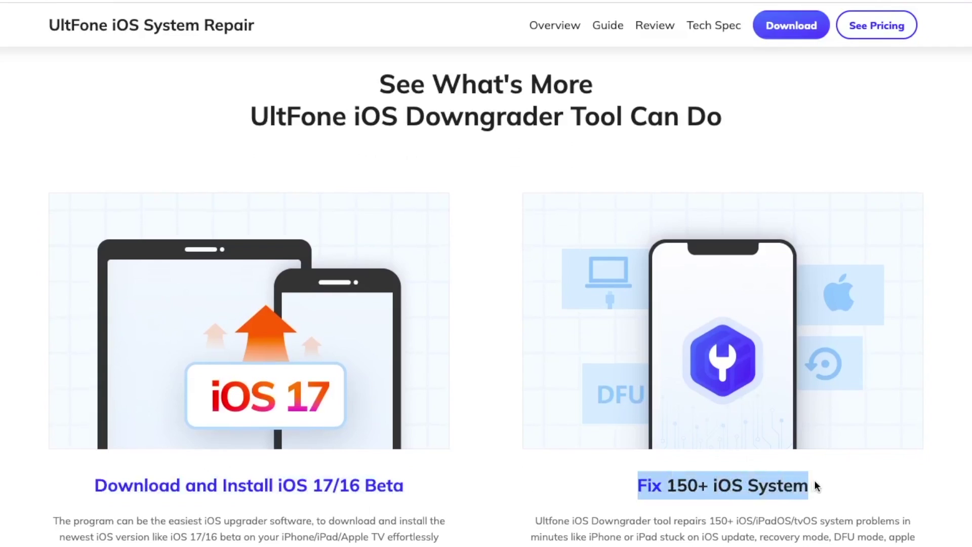
- Skim the remaining feature cards and show the Step 3 downgrade preview in How it Works
left_click(595, 496)
scroll(580, 499, "down", 3)
scroll(580, 499, "down", 4)
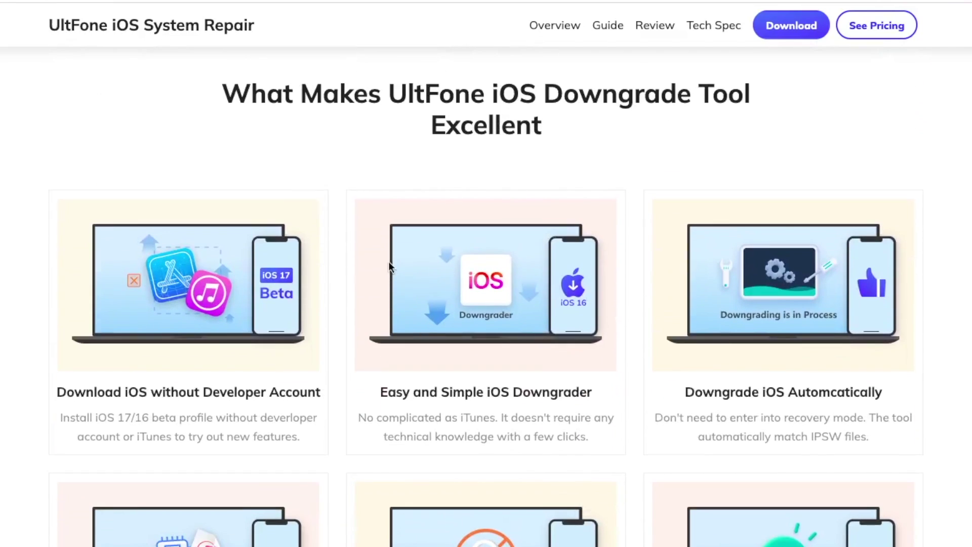
left_click_drag(225, 90, 556, 159)
left_click(310, 283)
scroll(729, 366, "down", 3)
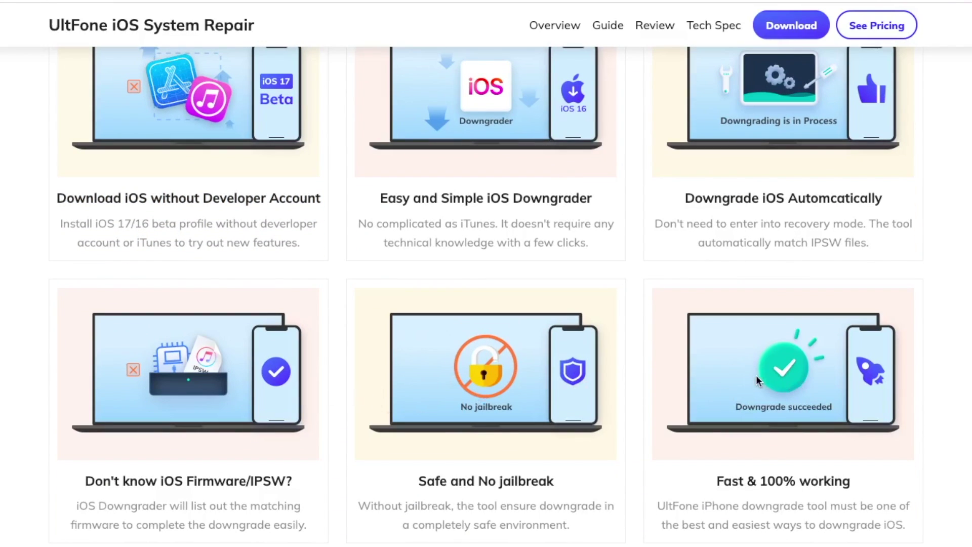
scroll(756, 375, "down", 5)
scroll(756, 375, "down", 3)
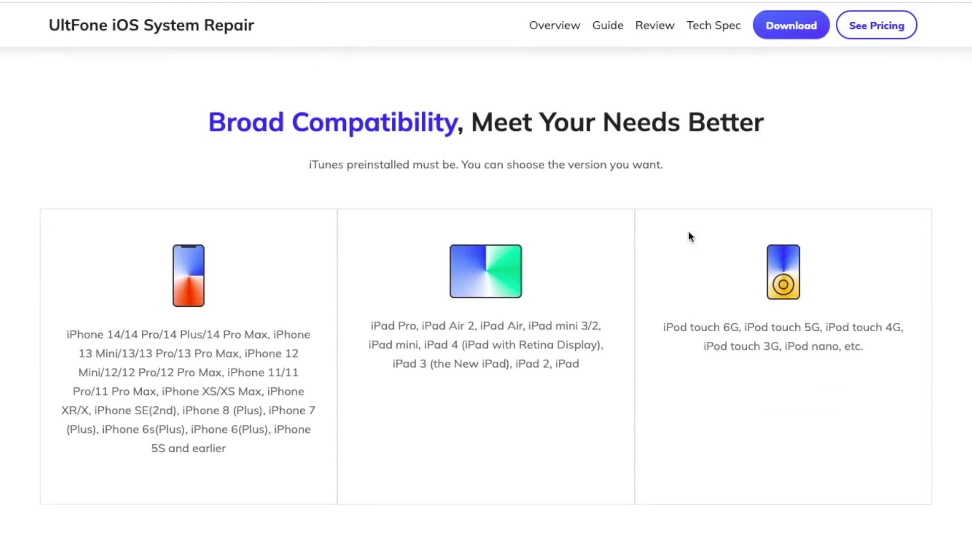
scroll(658, 331, "down", 3)
scroll(658, 330, "down", 4)
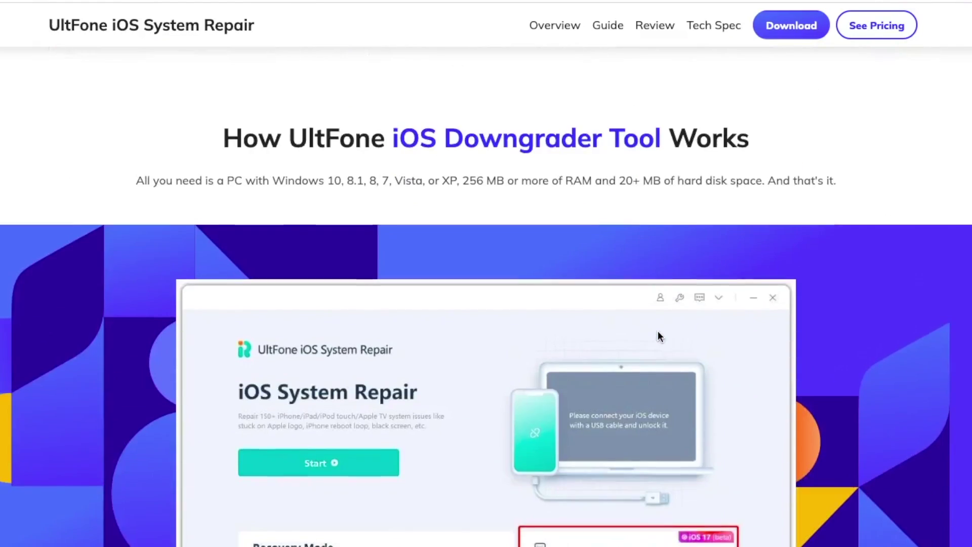
scroll(658, 336, "down", 3)
left_click(760, 528)
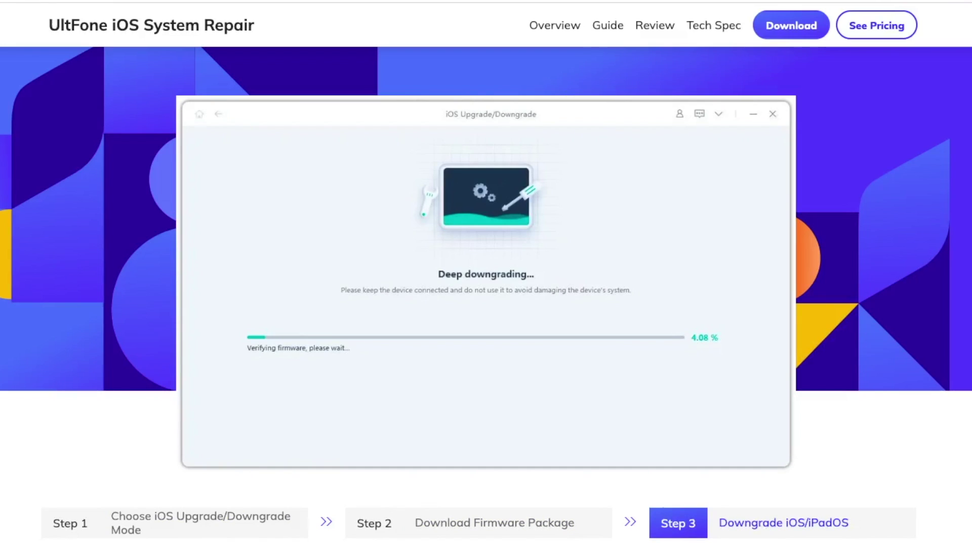
scroll(486, 274, "up", 10)
scroll(486, 274, "up", 5)
scroll(325, 415, "down", 1)
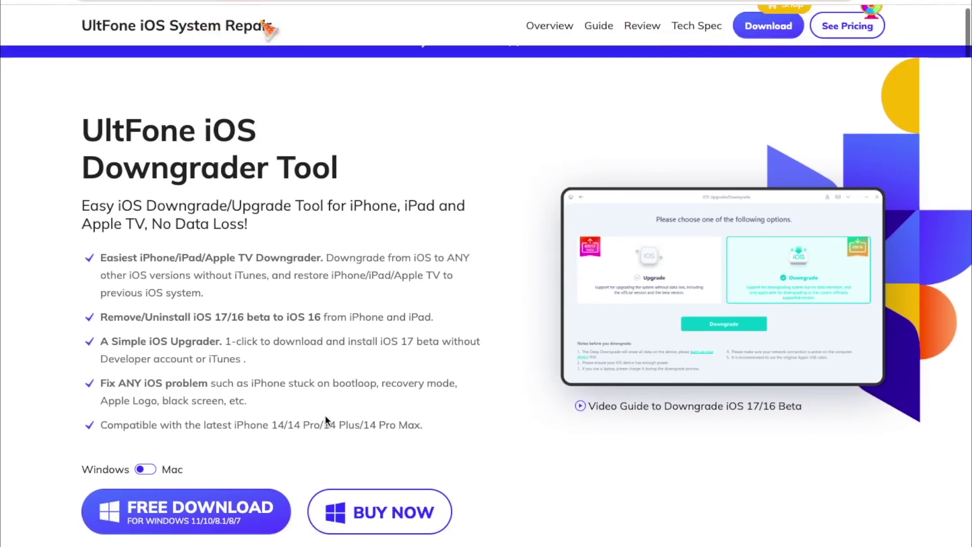
- Preview the Mac download, then pick Upgrade over Downgrade under iOS Upgrade/Downgrade
left_click(147, 473)
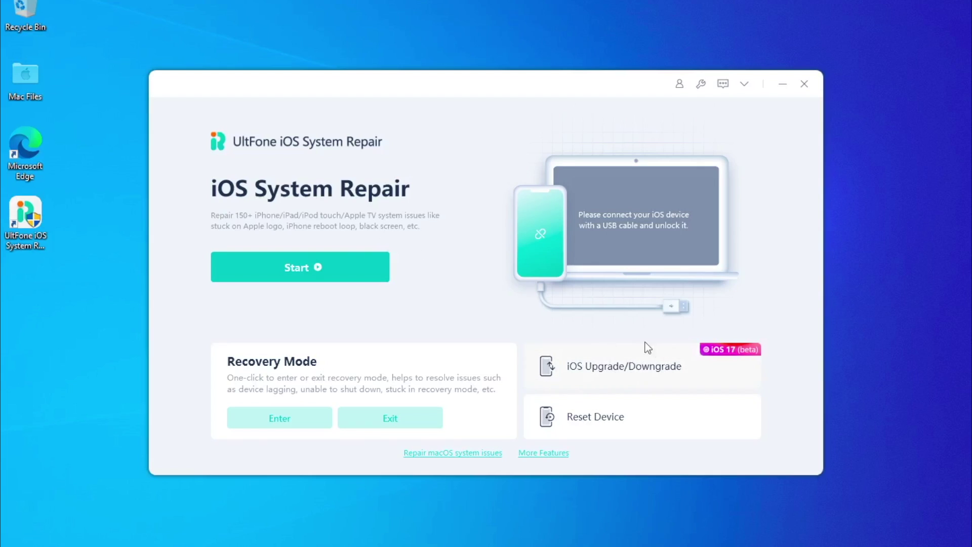
left_click(611, 362)
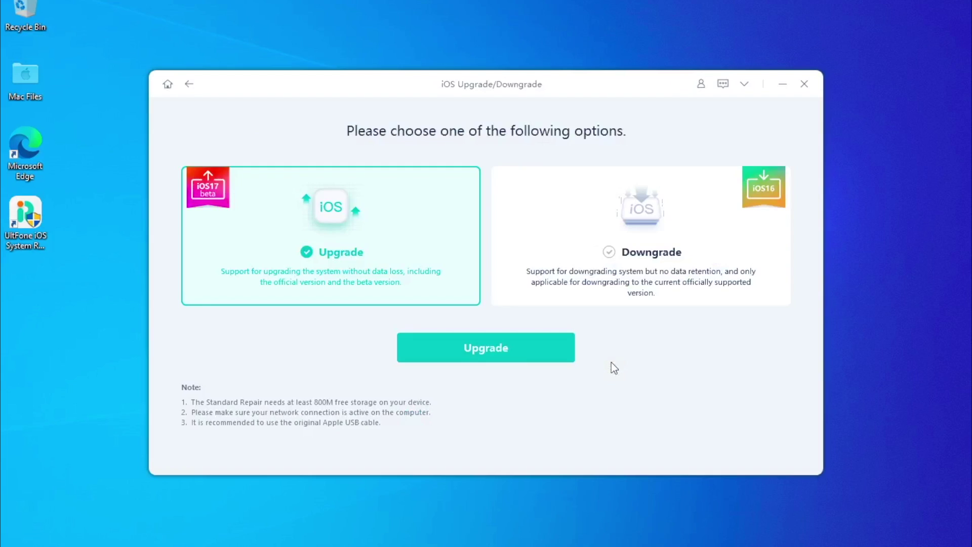
left_click(605, 259)
left_click(371, 266)
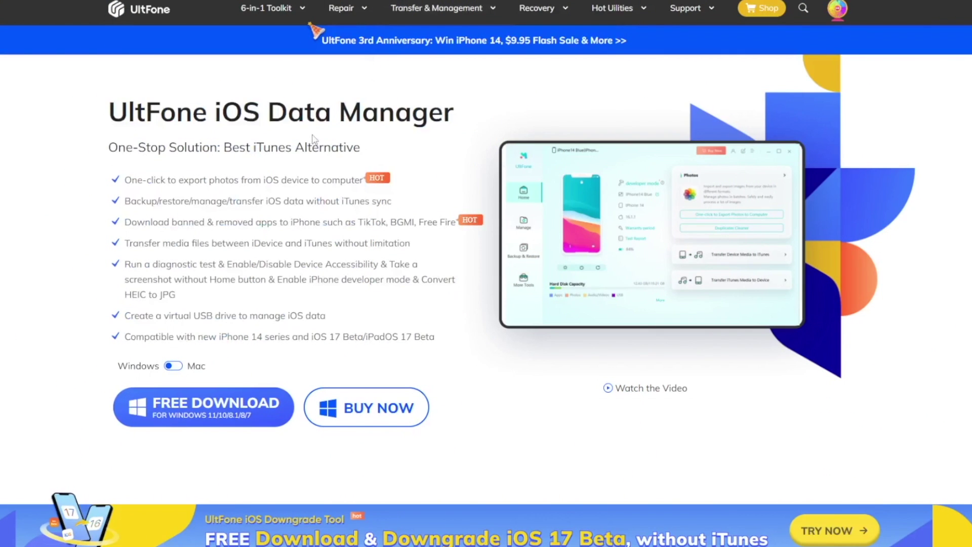
- Highlight the Best iTunes Alternative and backup/transfer lines, then show the Backup Records list
left_click_drag(231, 144, 360, 150)
left_click(359, 150)
mouse_move(392, 201)
left_mouse_down()
mouse_move(140, 201)
mouse_move(389, 201)
left_mouse_up()
left_click(145, 201)
left_click(217, 203)
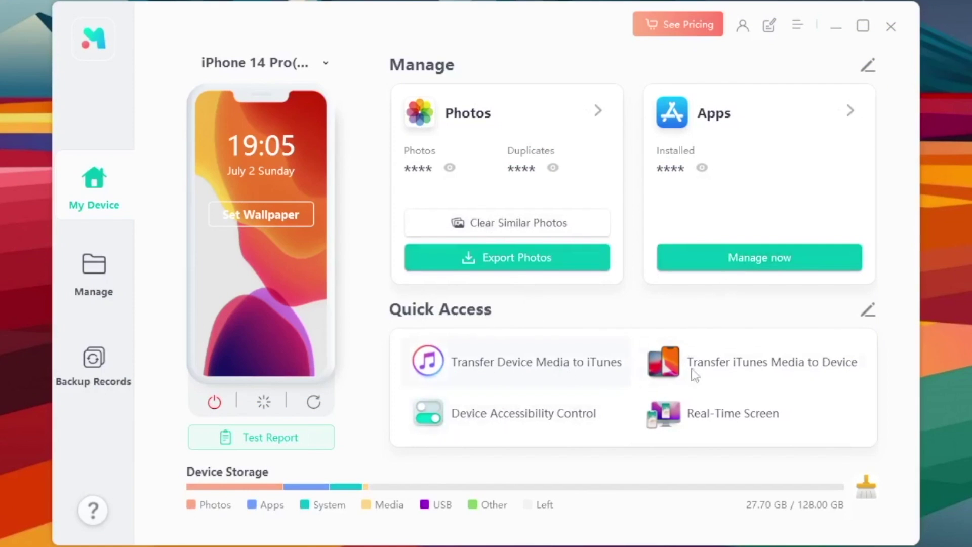
left_click(99, 373)
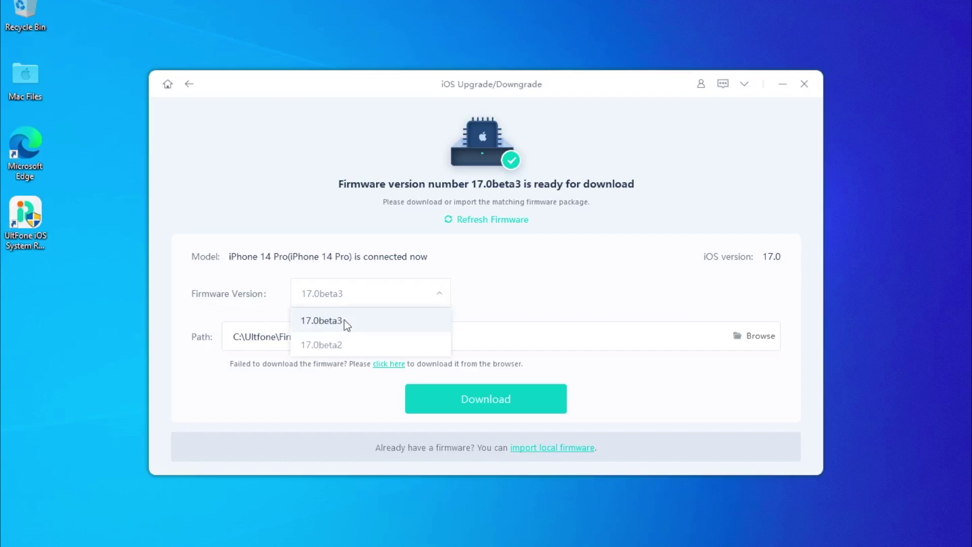
- Choose firmware 17.0beta3 for the iPhone 14 Pro and start its download
left_click(332, 322)
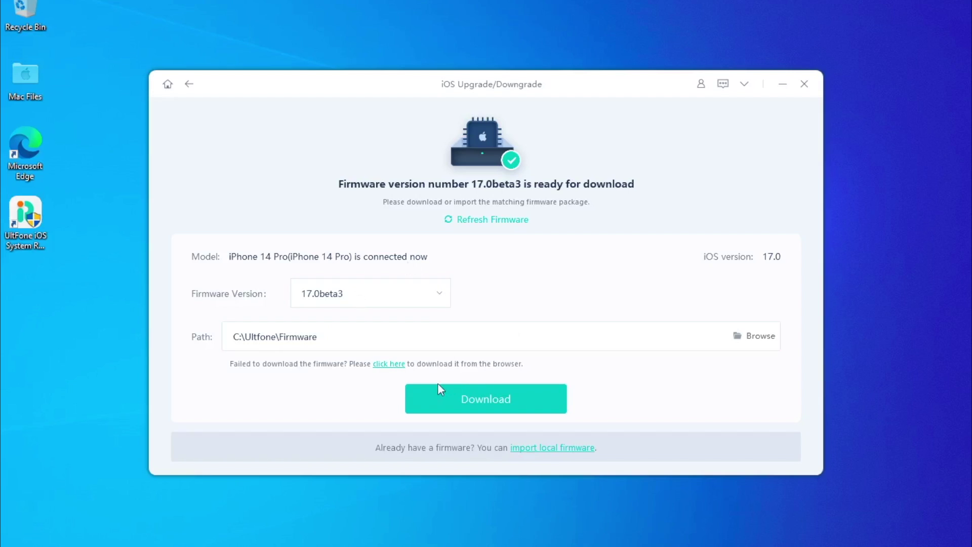
left_click(484, 395)
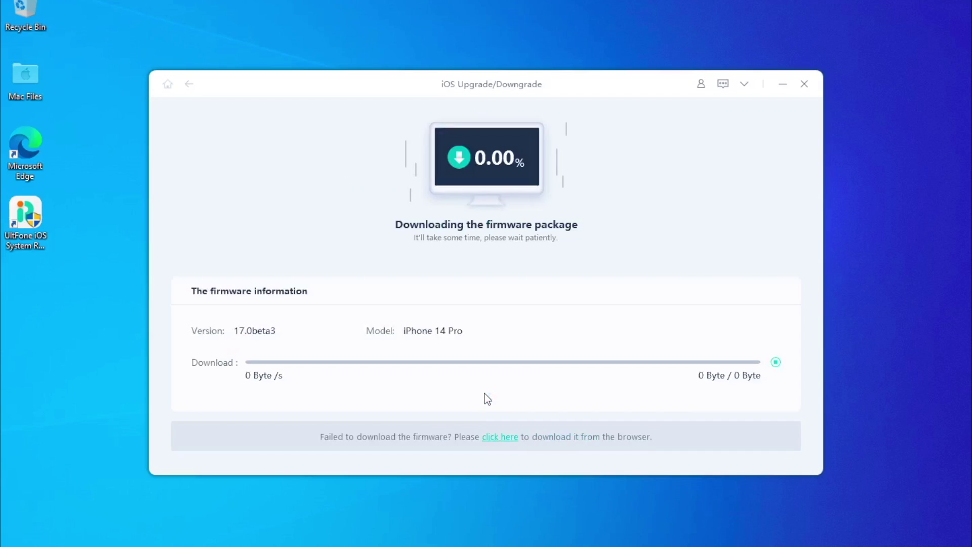